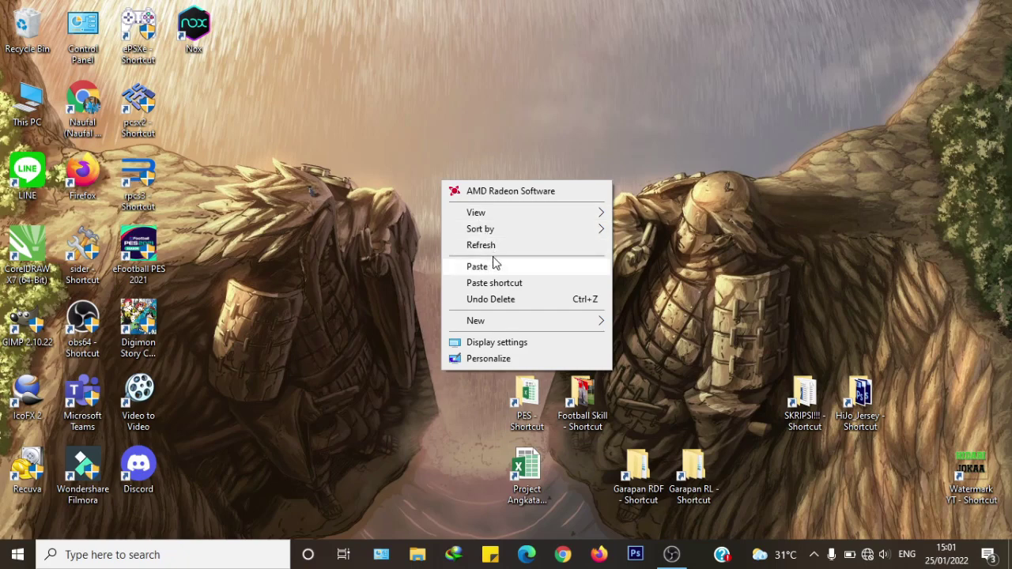
Step: Refresh the desktop and open the Compressed folder inside Downloads in File Explorer
{"action": "left_click", "coordinate": [494, 251]}
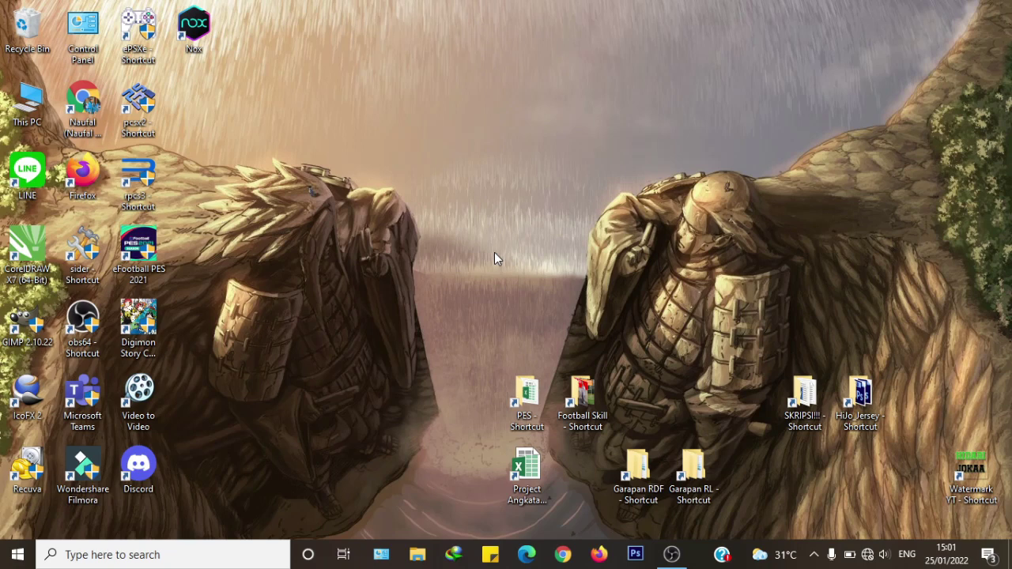
{"action": "left_click", "coordinate": [417, 554]}
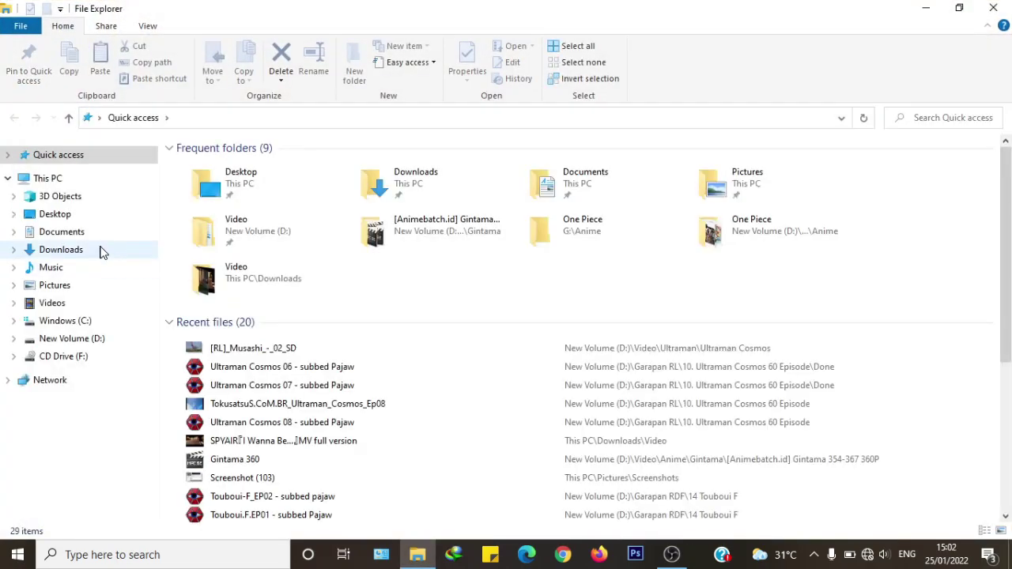
{"action": "left_click", "coordinate": [101, 250]}
{"action": "double_click", "coordinate": [211, 196]}
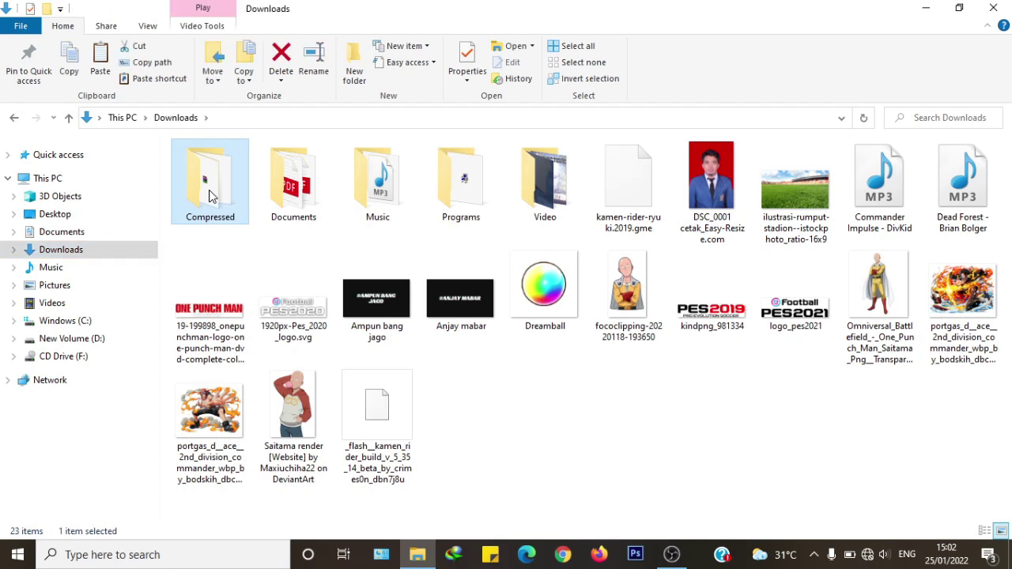
Step: Delete the three SmokePatch21.4.0 part archives and the extracted SmokePatch21.4.0 folder
{"action": "left_click", "coordinate": [243, 306]}
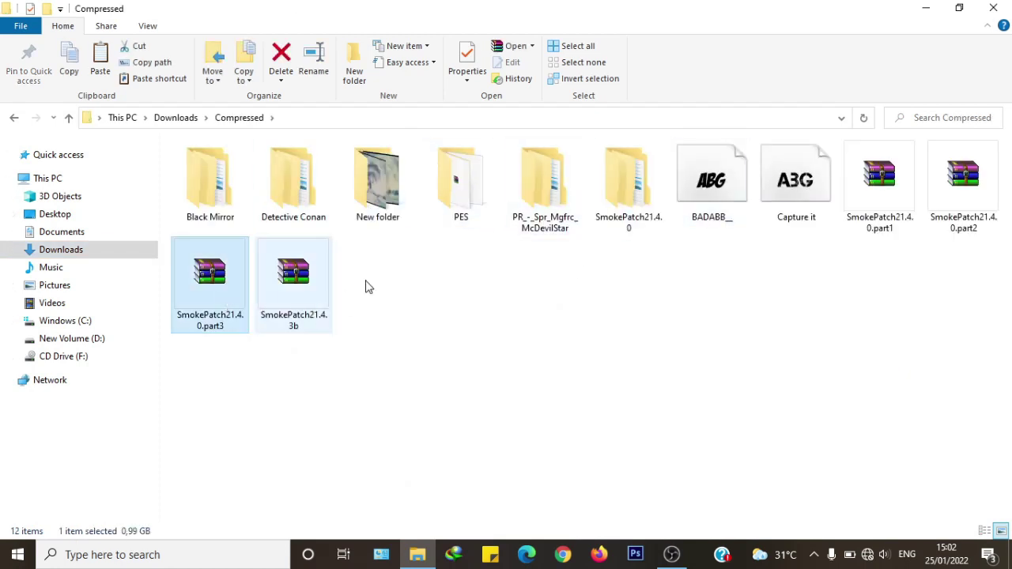
{"action": "left_click", "coordinate": [881, 204], "text": "shift"}
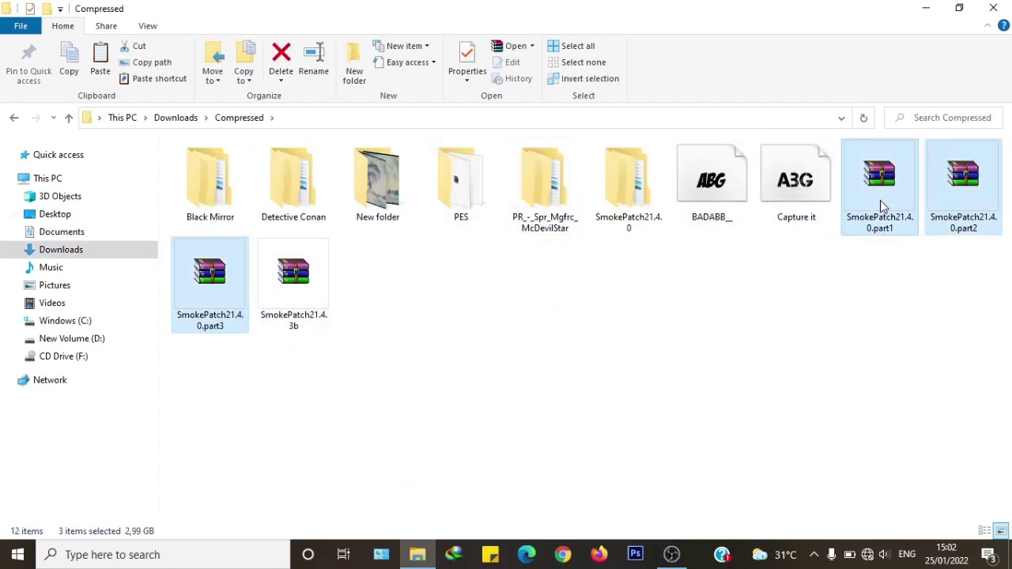
{"action": "key", "text": "Delete"}
{"action": "left_click", "coordinate": [628, 223]}
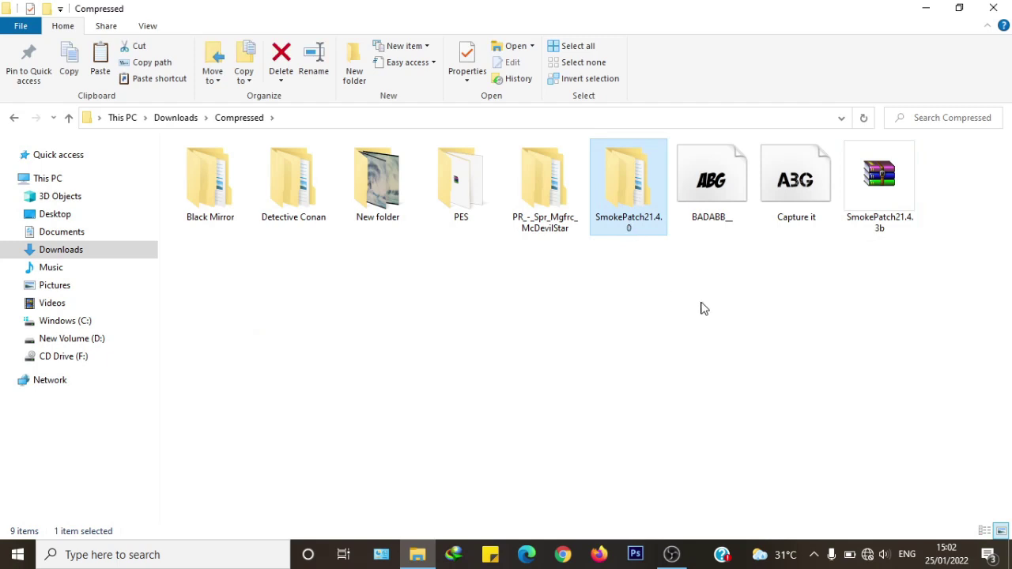
{"action": "key", "text": "Delete"}
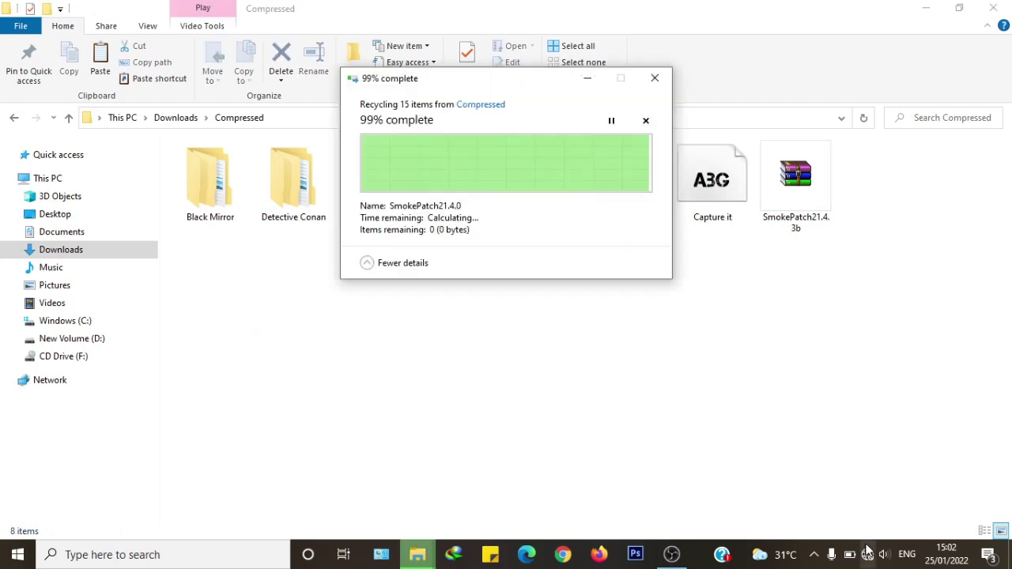
Step: Connect the computer to the first listed secured Wi-Fi network
{"action": "left_click", "coordinate": [867, 554]}
{"action": "left_click", "coordinate": [853, 147]}
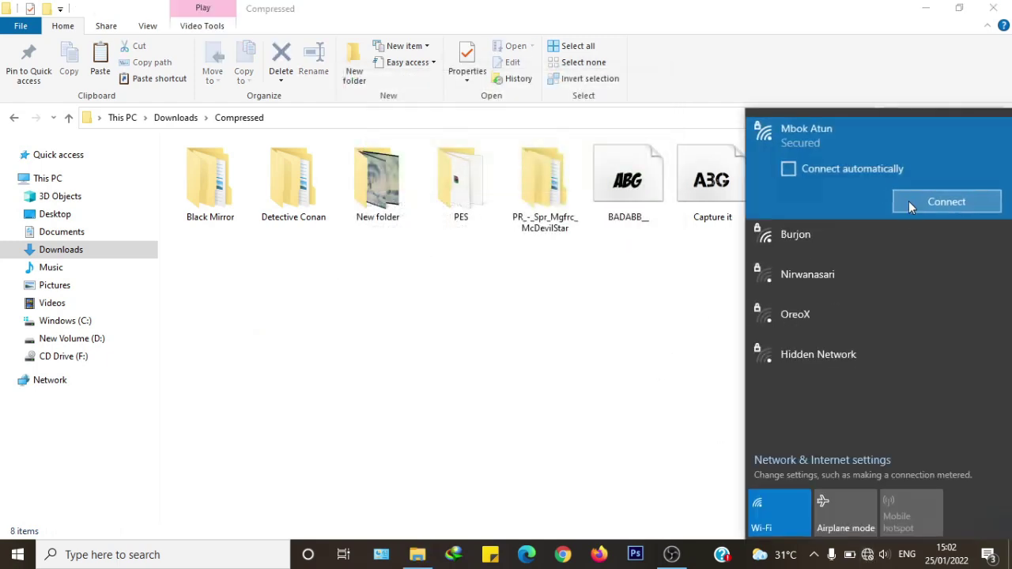
{"action": "left_click", "coordinate": [909, 201]}
Step: Switch to Chrome, open the bookmarked PES2021/PES2020 SP Face Pack page and go to the SmokePatch home page
{"action": "left_click", "coordinate": [562, 557]}
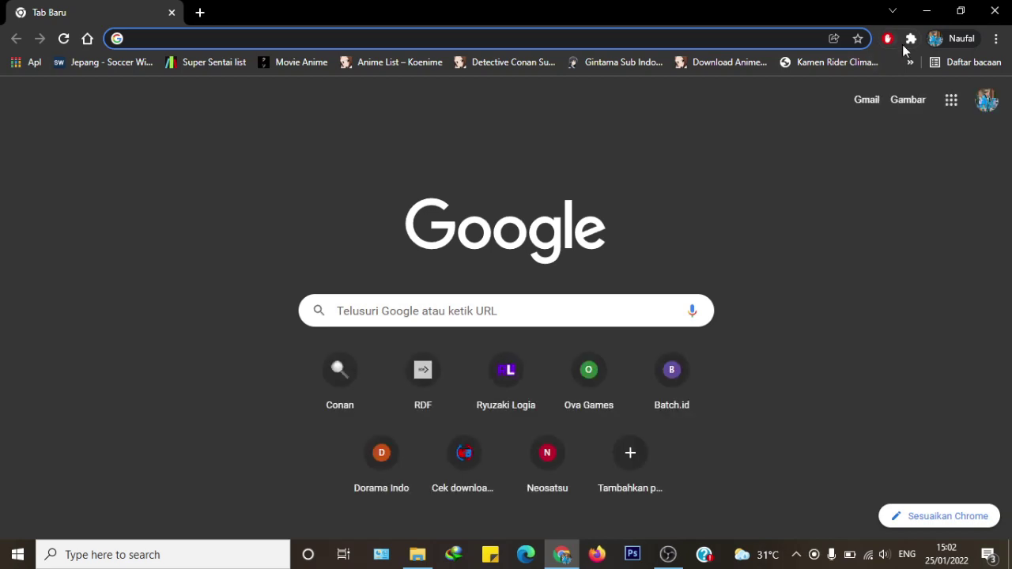
{"action": "left_click", "coordinate": [910, 62]}
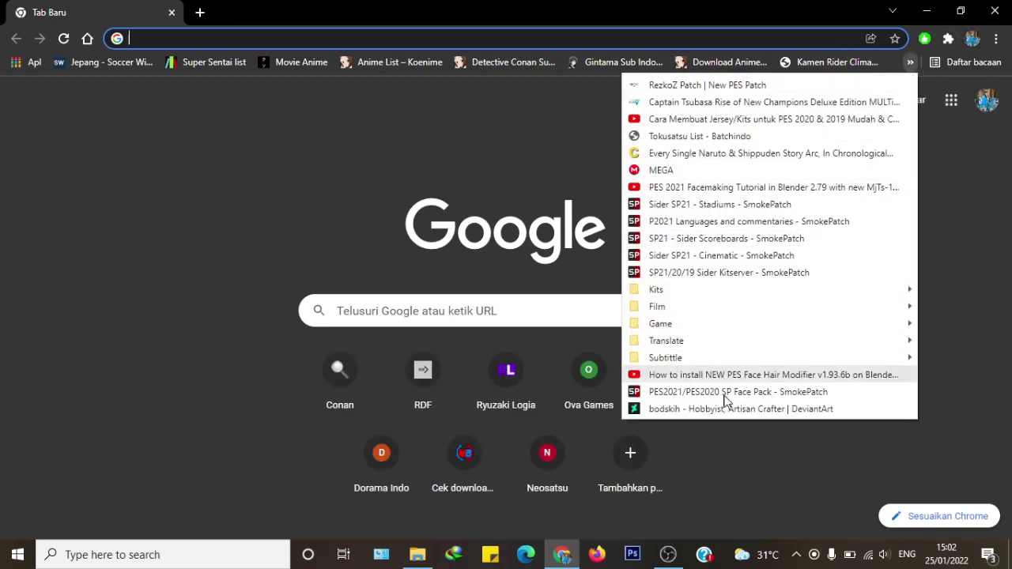
{"action": "left_click", "coordinate": [725, 392]}
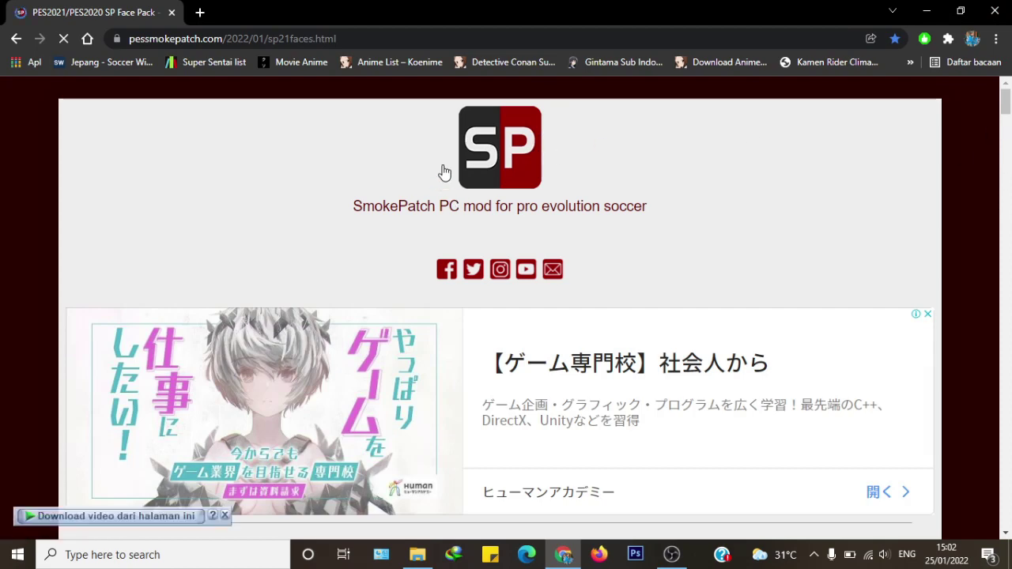
{"action": "left_click", "coordinate": [530, 150]}
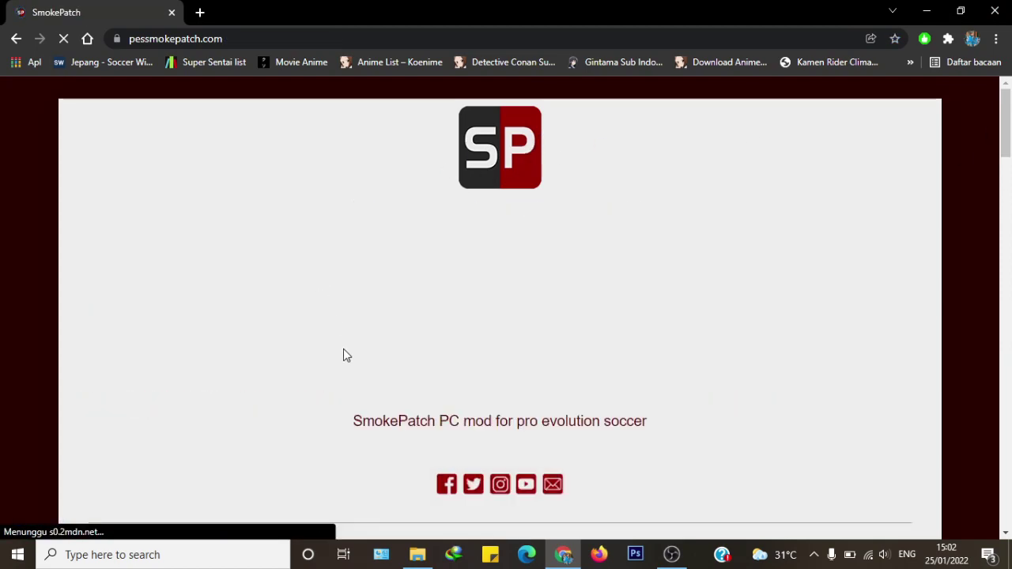
Step: Open the SP21 for PES2021 page from the SmokePatch site's navigation
{"action": "scroll", "coordinate": [843, 282], "scroll_direction": "down", "scroll_amount": 2}
{"action": "scroll", "coordinate": [870, 237], "scroll_direction": "down", "scroll_amount": 1}
{"action": "mouse_move", "coordinate": [324, 310]}
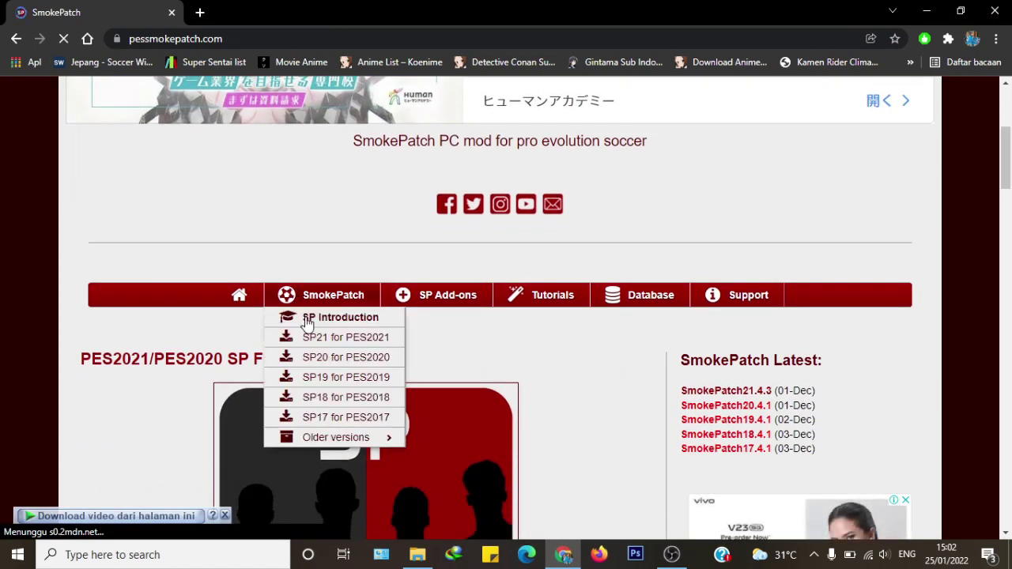
{"action": "left_click", "coordinate": [332, 351]}
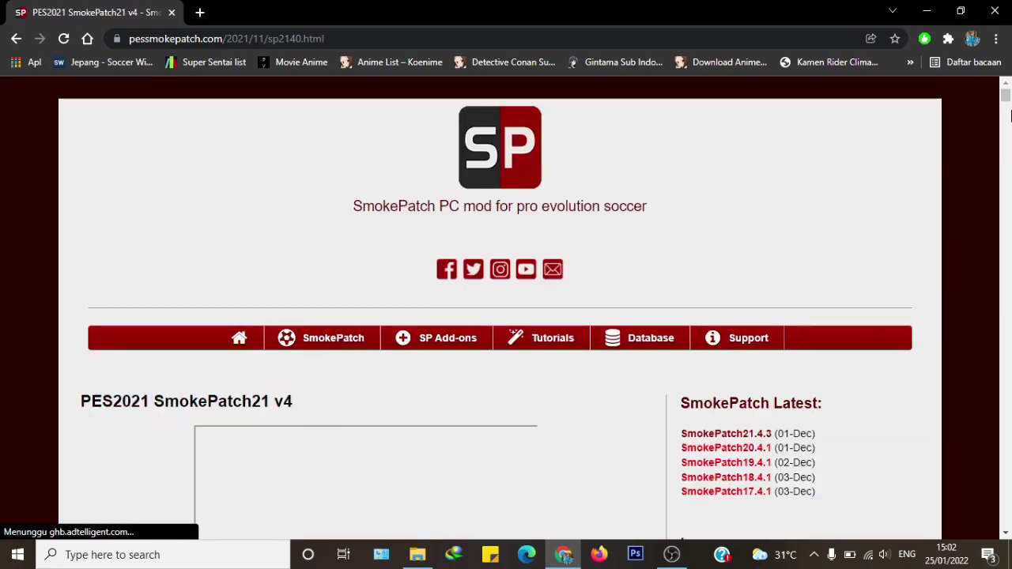
Step: Examine the 21.4.3b update version and its list of changes, highlighting both on the page
{"action": "scroll", "coordinate": [358, 251], "scroll_direction": "down", "scroll_amount": 7}
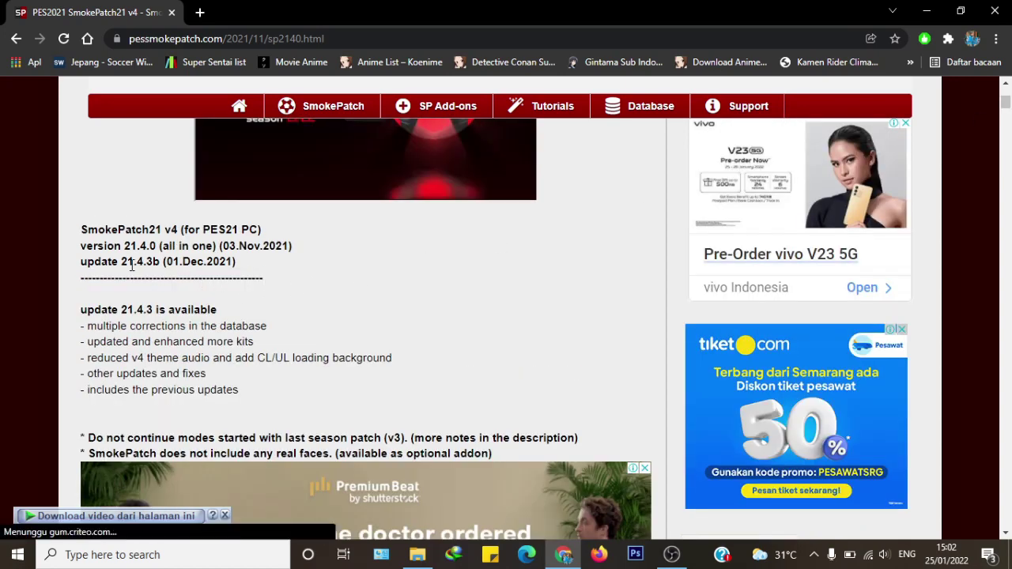
{"action": "left_click_drag", "start_coordinate": [122, 262], "coordinate": [233, 261]}
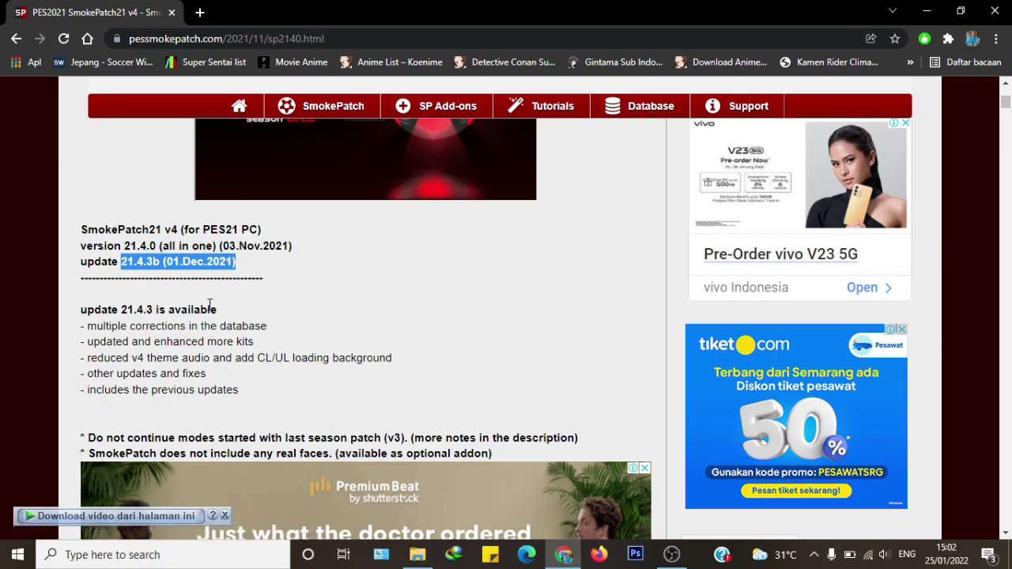
{"action": "left_click_drag", "start_coordinate": [83, 328], "coordinate": [262, 395]}
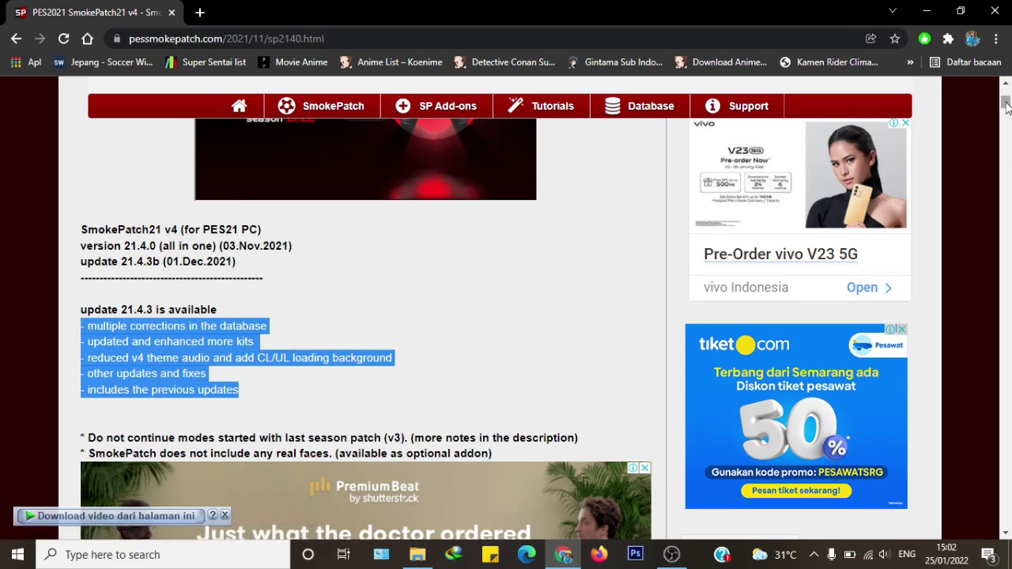
Step: Expand the Download Links section and locate the MediaFire link for update 21.4.3b for v4
{"action": "left_click_drag", "start_coordinate": [1006, 106], "coordinate": [1006, 162]}
{"action": "left_click", "coordinate": [167, 217]}
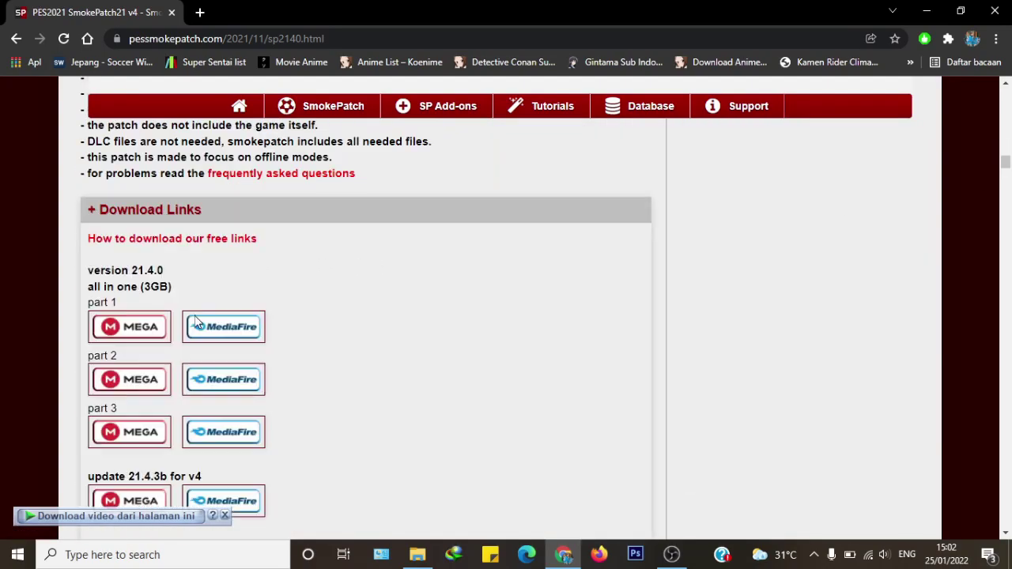
{"action": "scroll", "coordinate": [741, 239], "scroll_direction": "up", "scroll_amount": 1}
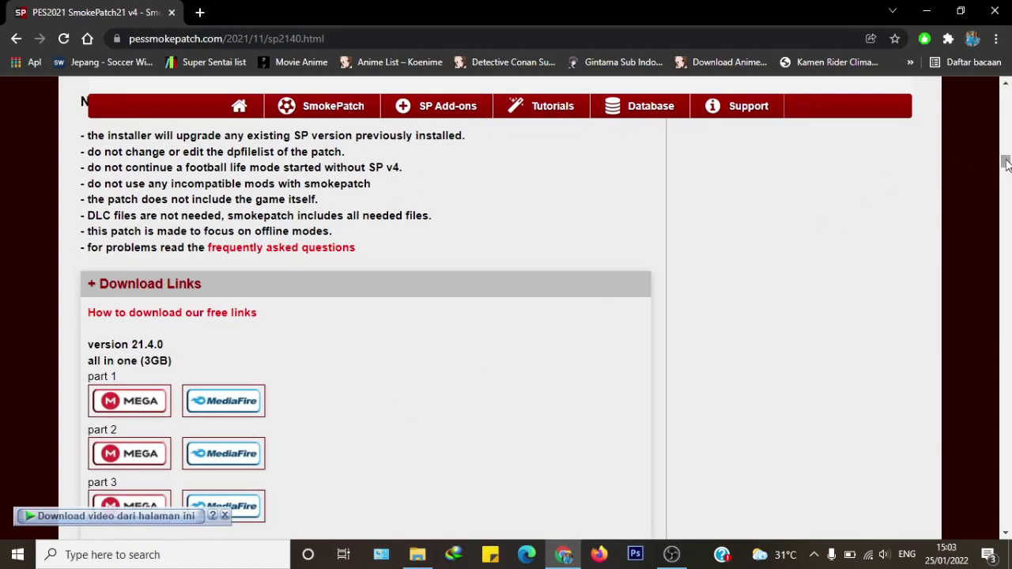
{"action": "scroll", "coordinate": [1006, 164], "scroll_direction": "down", "scroll_amount": 1}
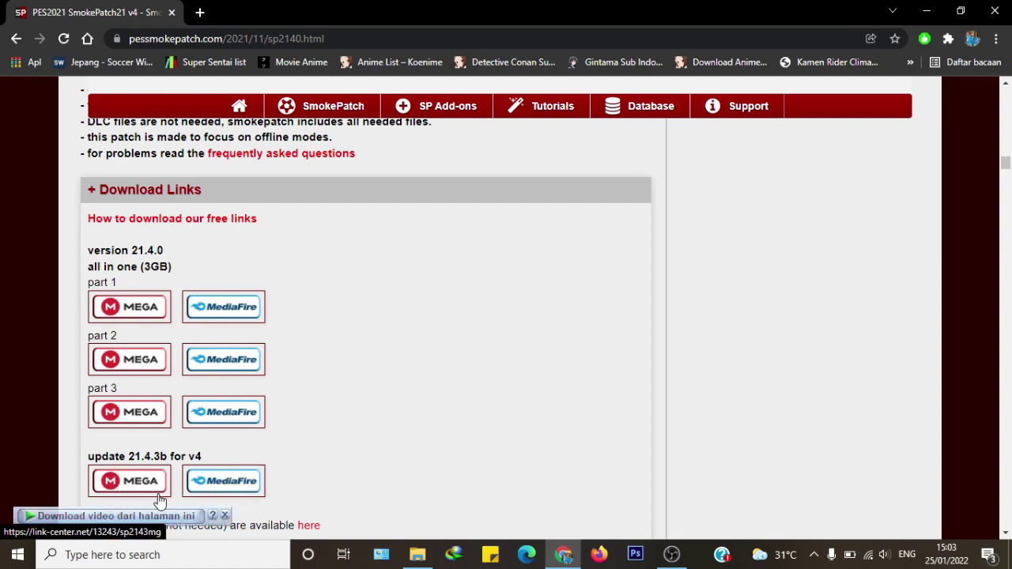
{"action": "left_click", "coordinate": [229, 484]}
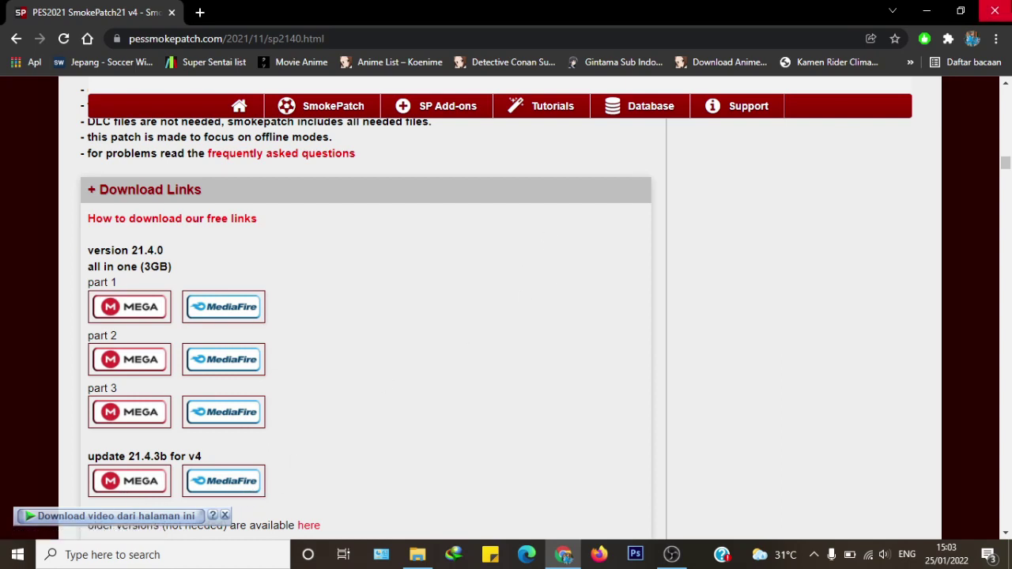
Step: Return to the Compressed folder in File Explorer and extract the SmokePatch21.4.3b archive in place
{"action": "key", "text": "alt+Tab"}
{"action": "right_click", "coordinate": [625, 287]}
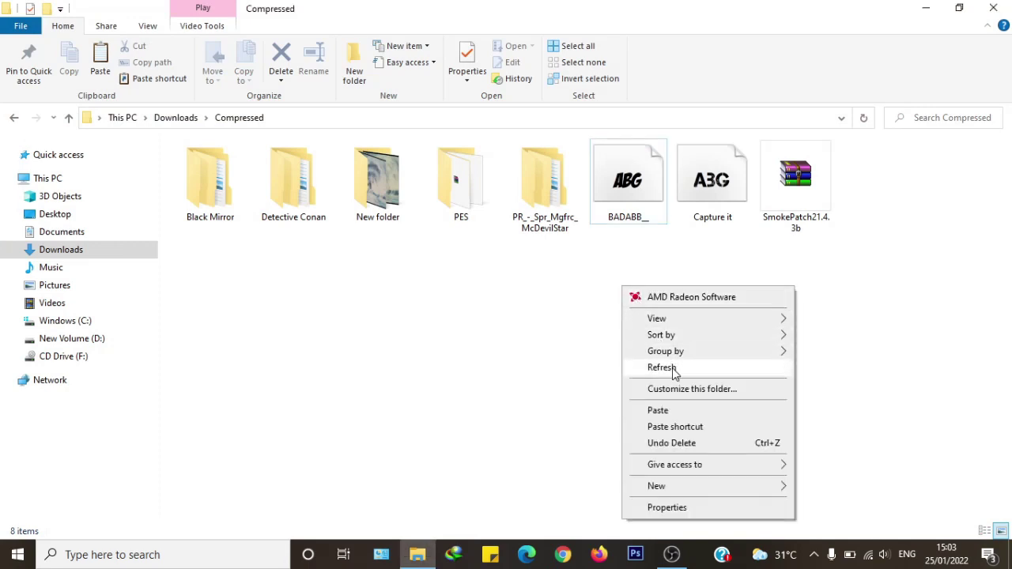
{"action": "key", "text": "Escape"}
{"action": "left_click", "coordinate": [829, 214]}
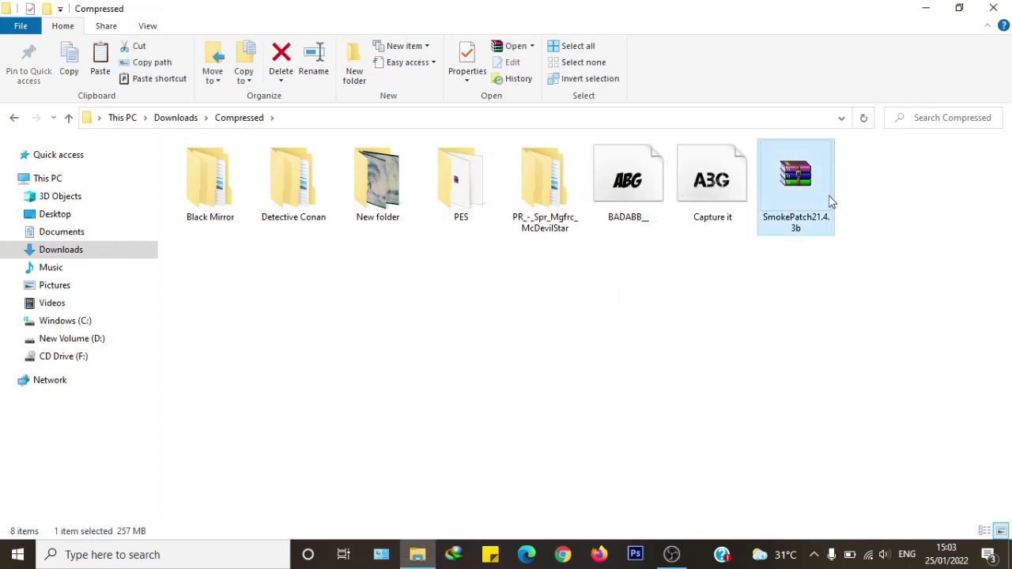
{"action": "right_click", "coordinate": [813, 179]}
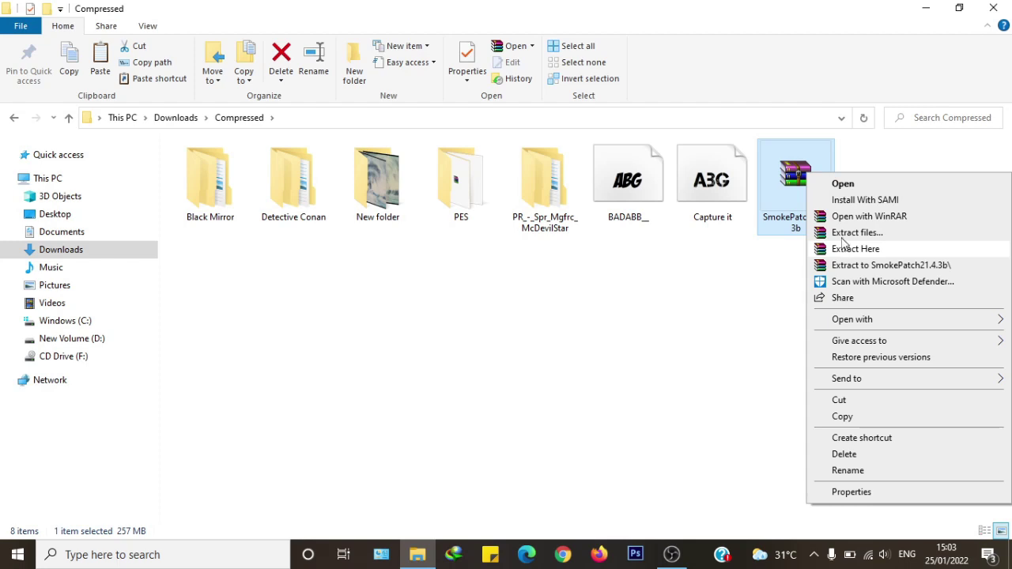
{"action": "left_click", "coordinate": [852, 248]}
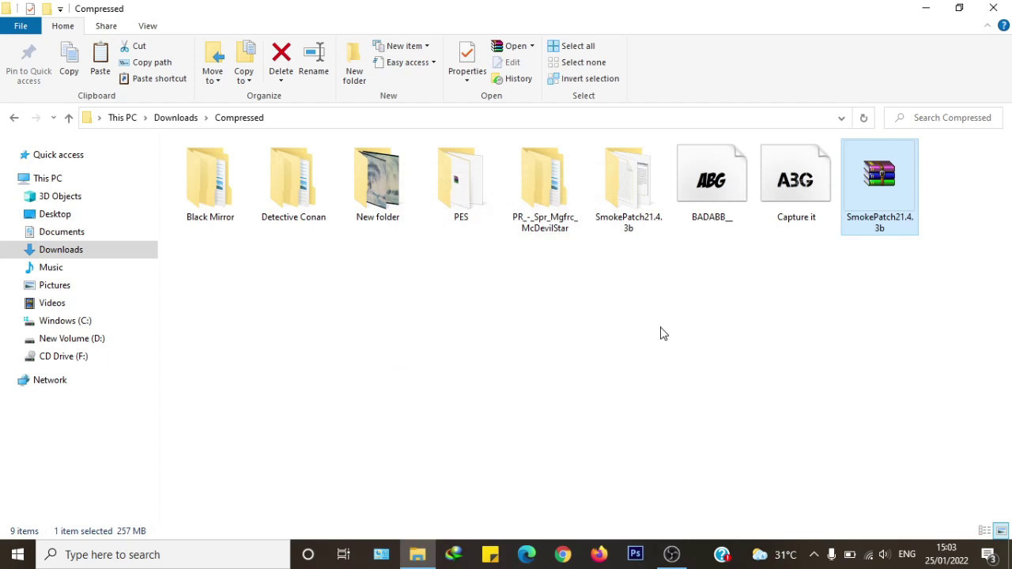
Step: Open the extracted SmokePatch21.4.3b folder and check the contents of its "edit file (copy game)" folder
{"action": "right_click", "coordinate": [662, 332]}
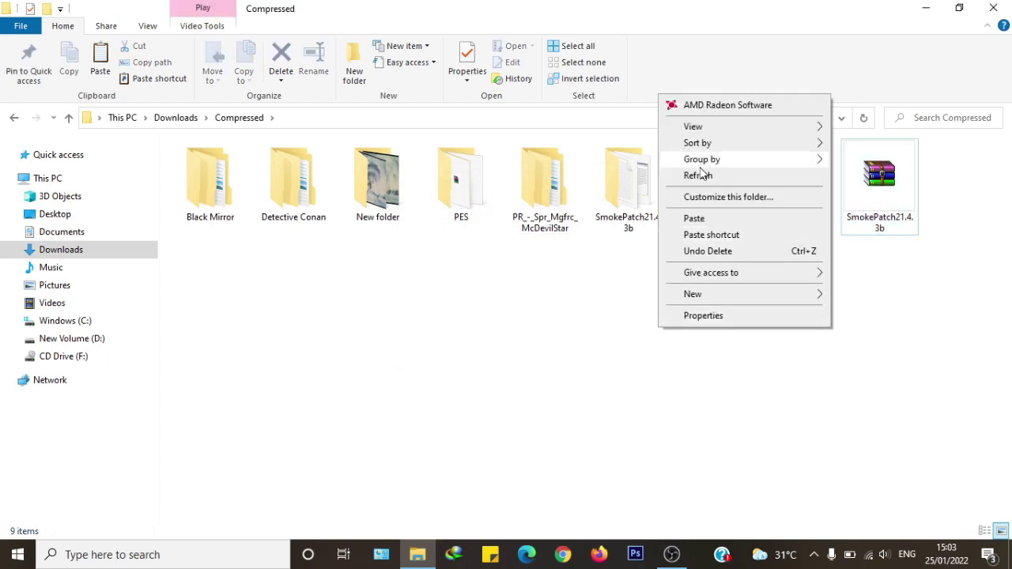
{"action": "left_click", "coordinate": [703, 174]}
{"action": "double_click", "coordinate": [629, 199]}
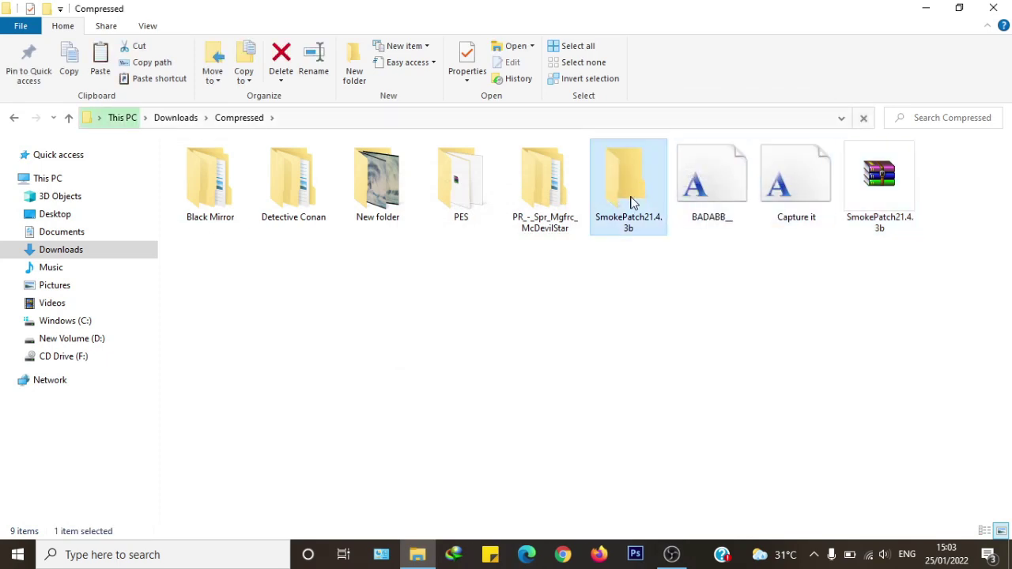
{"action": "right_click", "coordinate": [288, 250]}
{"action": "left_click", "coordinate": [322, 328]}
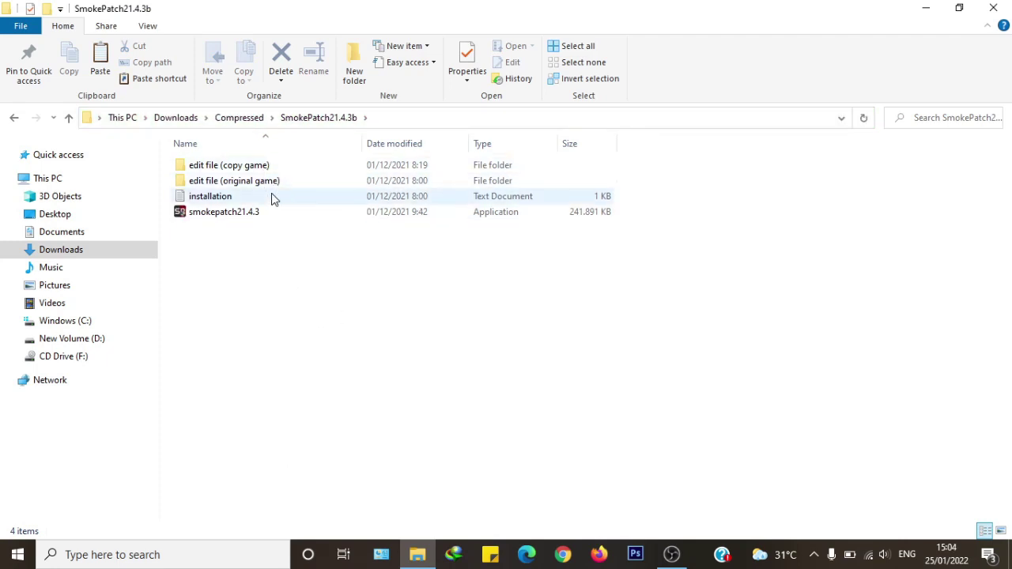
{"action": "double_click", "coordinate": [287, 166]}
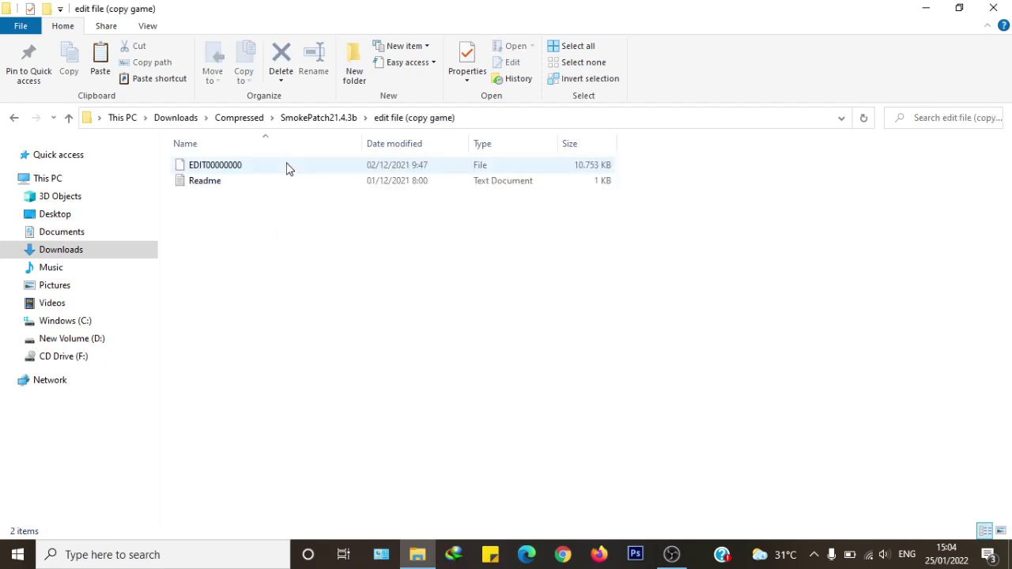
{"action": "key", "text": "alt+Left"}
Step: Launch the smokepatch21.4.3 installer from the SmokePatch21.4.3b folder
{"action": "left_click", "coordinate": [239, 214]}
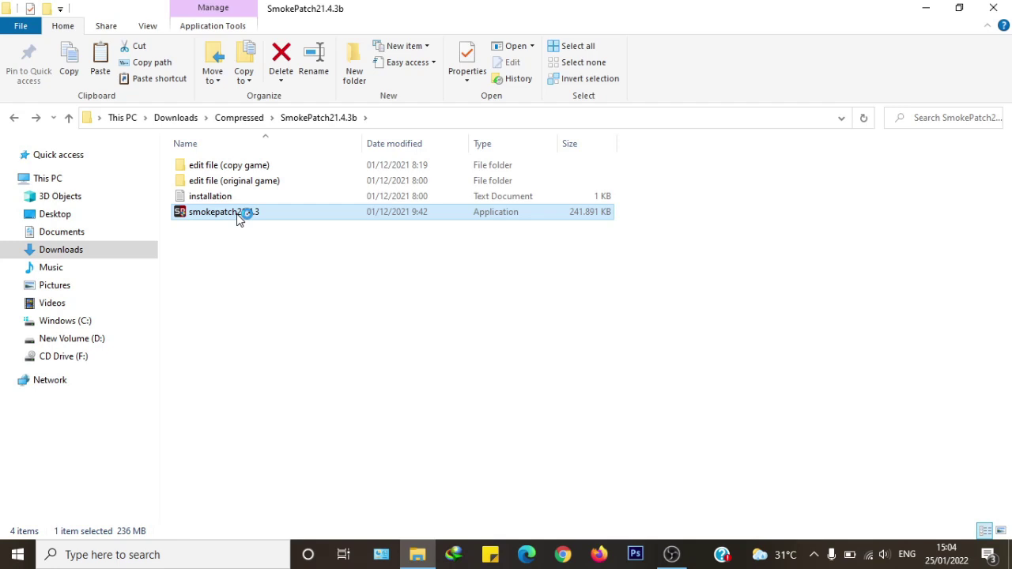
{"action": "left_click", "coordinate": [868, 554]}
{"action": "left_click", "coordinate": [582, 296]}
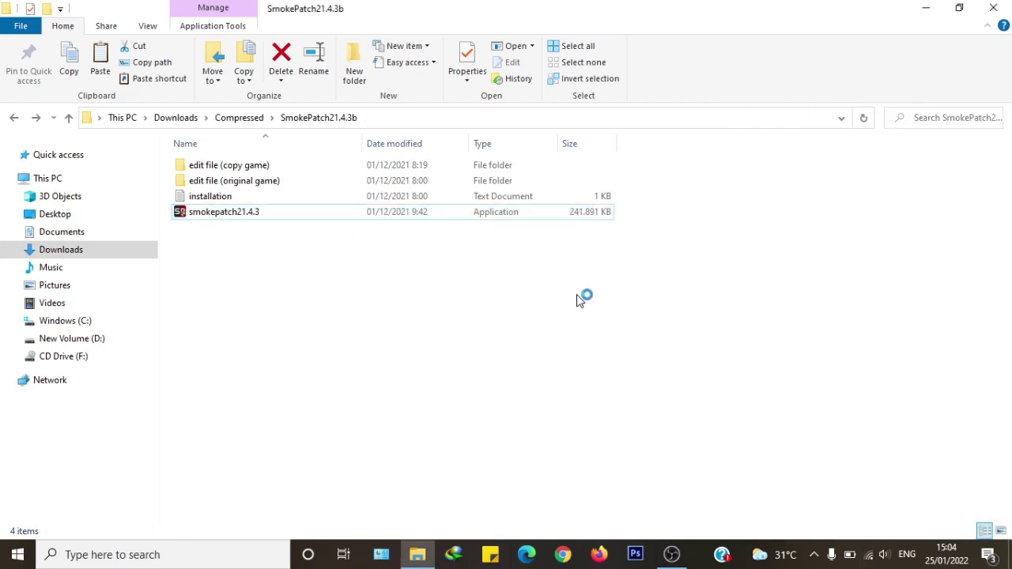
{"action": "right_click", "coordinate": [580, 297]}
{"action": "left_click", "coordinate": [616, 376]}
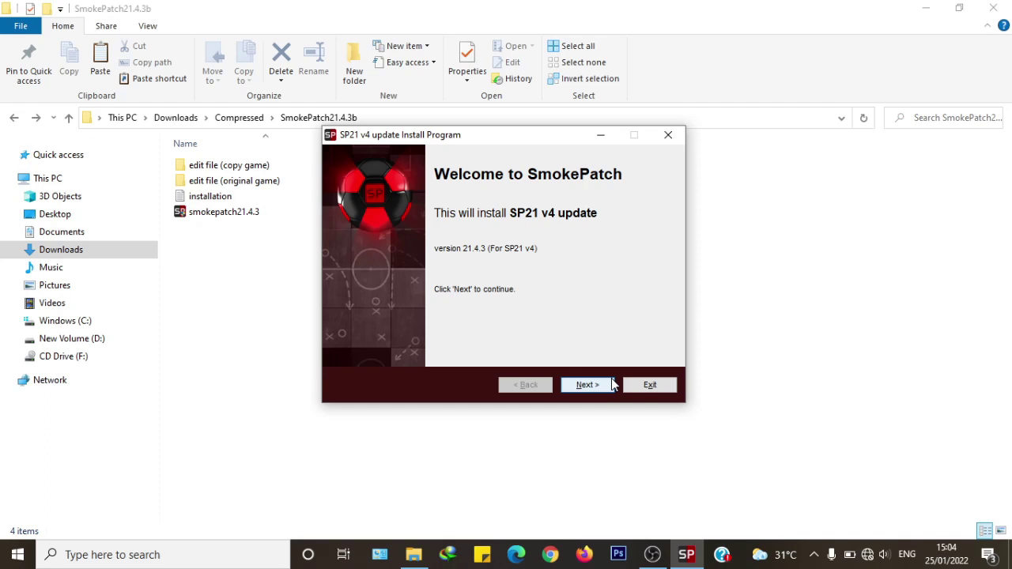
Step: Continue past the installer's welcome page, try the original and copy game update options, and proceed to the directory page
{"action": "left_click", "coordinate": [608, 387]}
{"action": "left_click", "coordinate": [583, 389]}
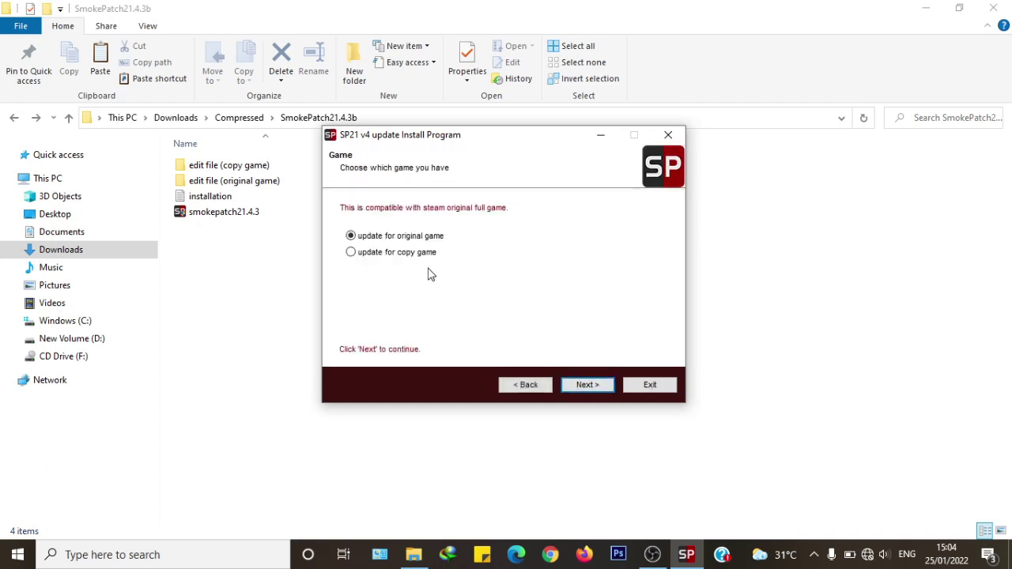
{"action": "left_click", "coordinate": [379, 253]}
{"action": "key", "text": "Up"}
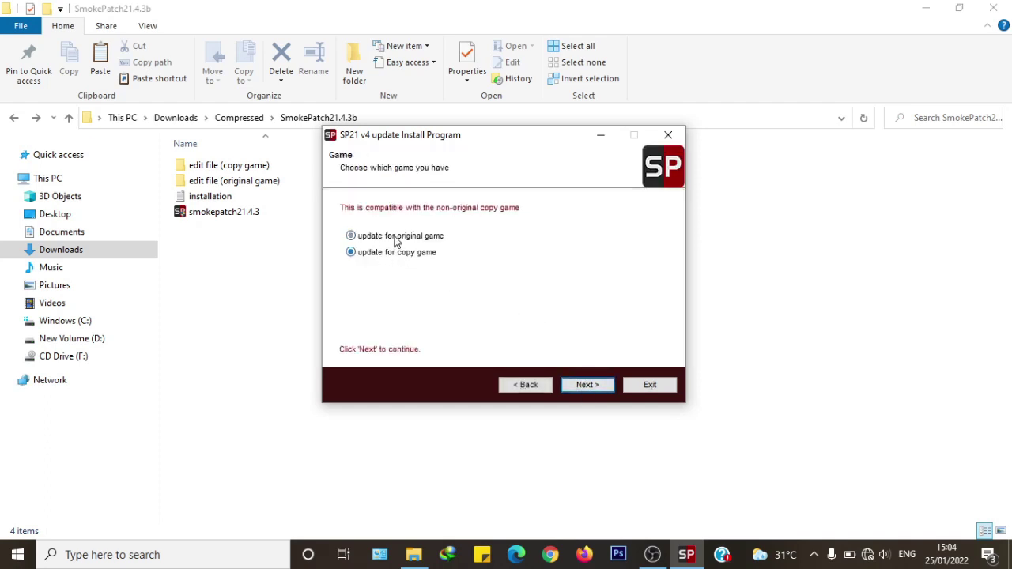
{"action": "mouse_move", "coordinate": [398, 260]}
{"action": "left_click", "coordinate": [585, 385]}
Step: Open the browser for the PES 2021 directory and look through the folders on New Volume (D:)
{"action": "left_click", "coordinate": [651, 237]}
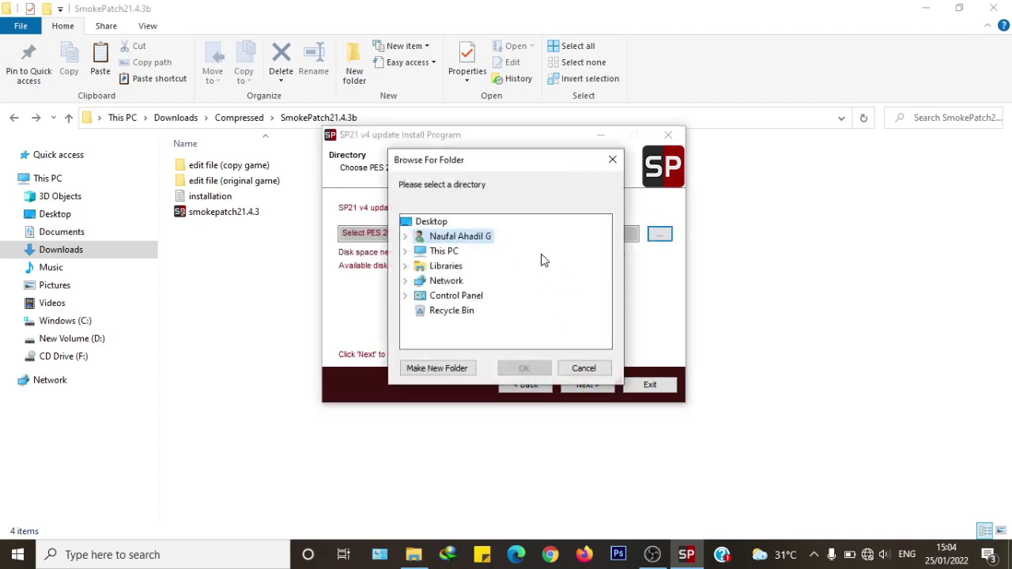
{"action": "left_click", "coordinate": [443, 252]}
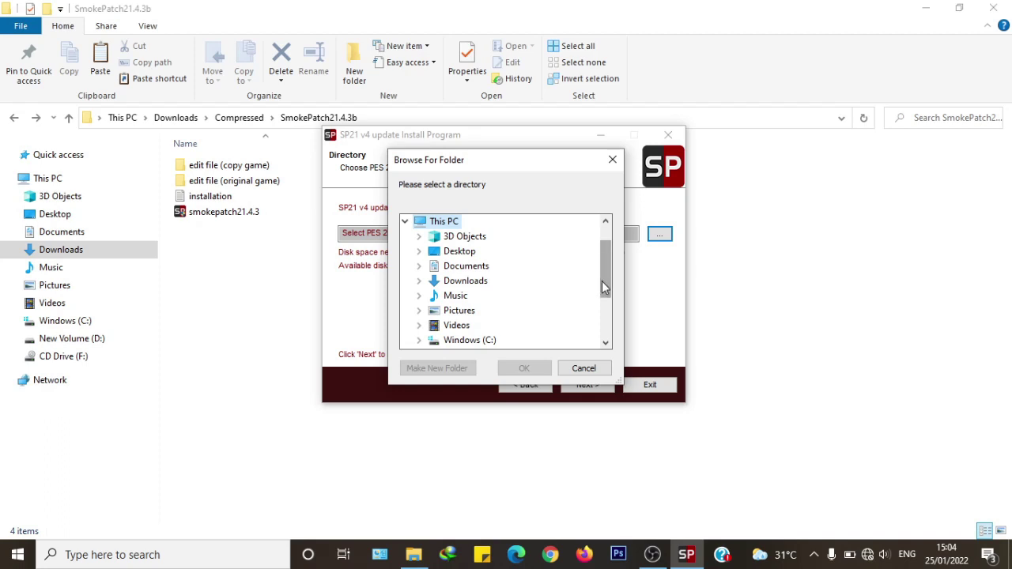
{"action": "left_click_drag", "start_coordinate": [603, 282], "coordinate": [604, 314]}
{"action": "left_click", "coordinate": [492, 283]}
{"action": "left_click_drag", "start_coordinate": [605, 271], "coordinate": [607, 282]}
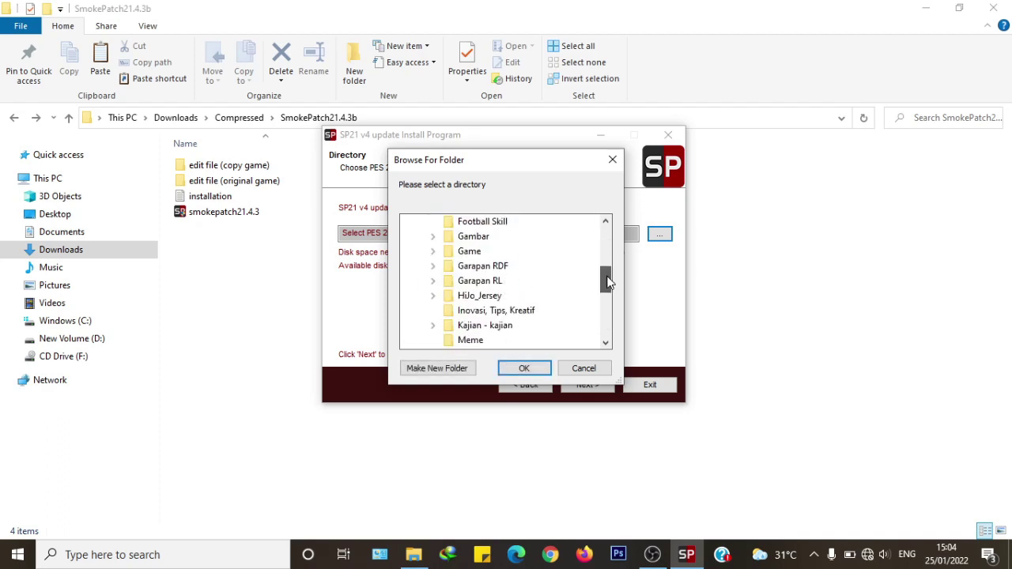
{"action": "scroll", "coordinate": [609, 282], "scroll_direction": "down", "scroll_amount": 1}
{"action": "scroll", "coordinate": [526, 269], "scroll_direction": "up", "scroll_amount": 3}
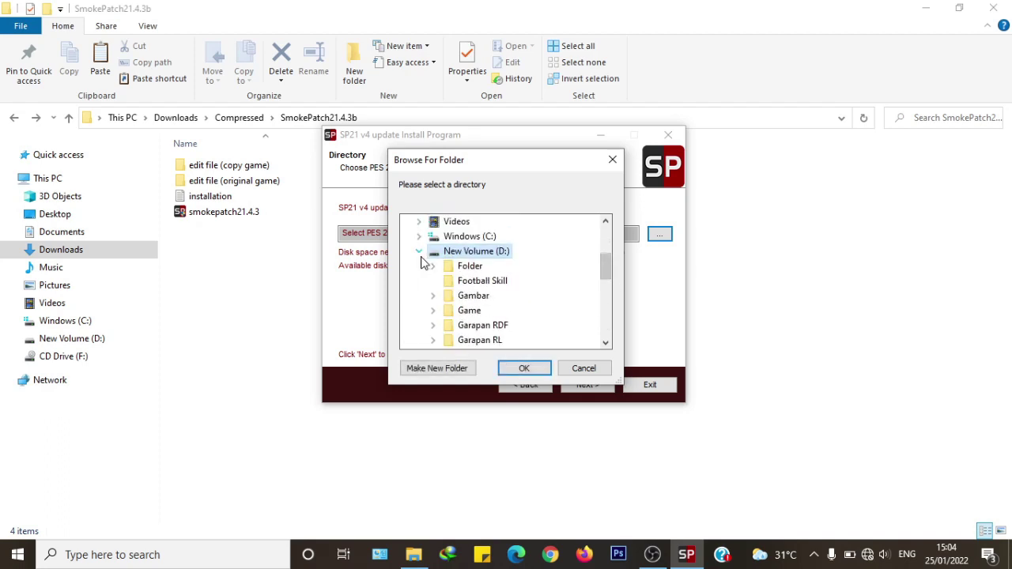
Step: Choose the Games\eFootball PES 2021 folder under Program Files (x86) on drive C as the directory and install the update
{"action": "double_click", "coordinate": [449, 266]}
{"action": "double_click", "coordinate": [450, 252]}
{"action": "scroll", "coordinate": [608, 283], "scroll_direction": "down", "scroll_amount": 1}
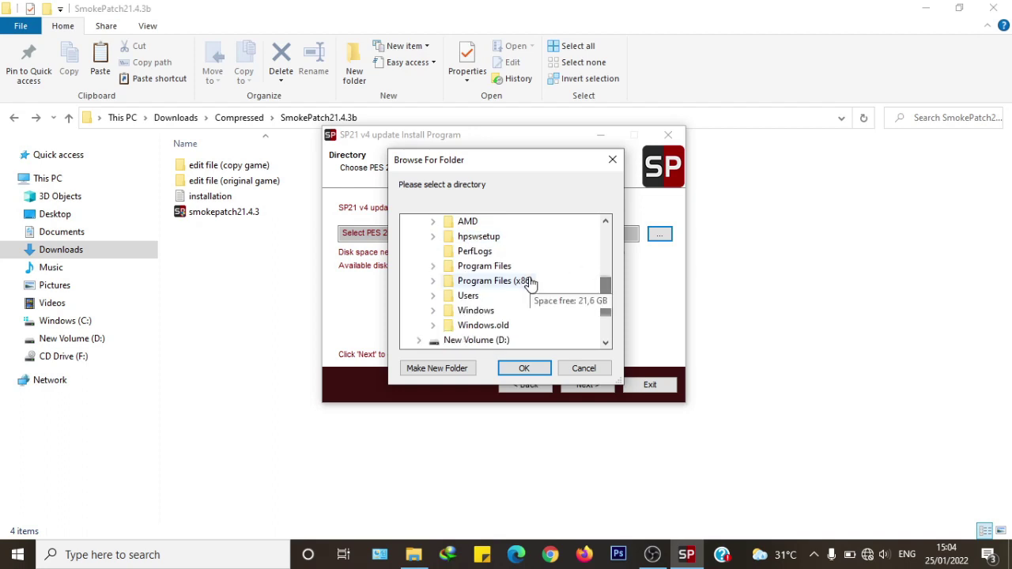
{"action": "double_click", "coordinate": [529, 283]}
{"action": "left_click_drag", "start_coordinate": [604, 254], "coordinate": [605, 268]}
{"action": "double_click", "coordinate": [484, 294]}
{"action": "double_click", "coordinate": [544, 282]}
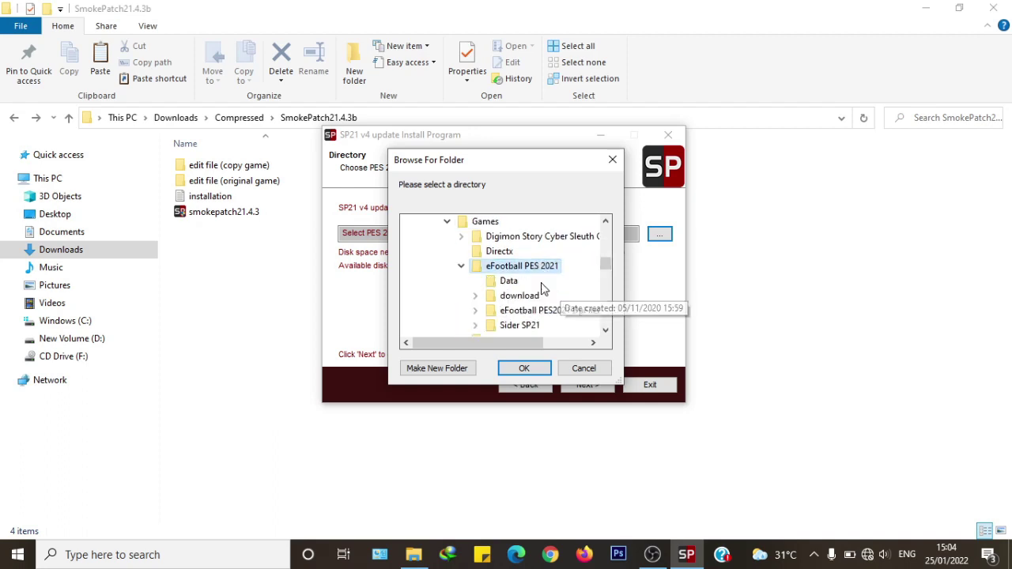
{"action": "left_click", "coordinate": [525, 368]}
{"action": "left_click", "coordinate": [585, 385]}
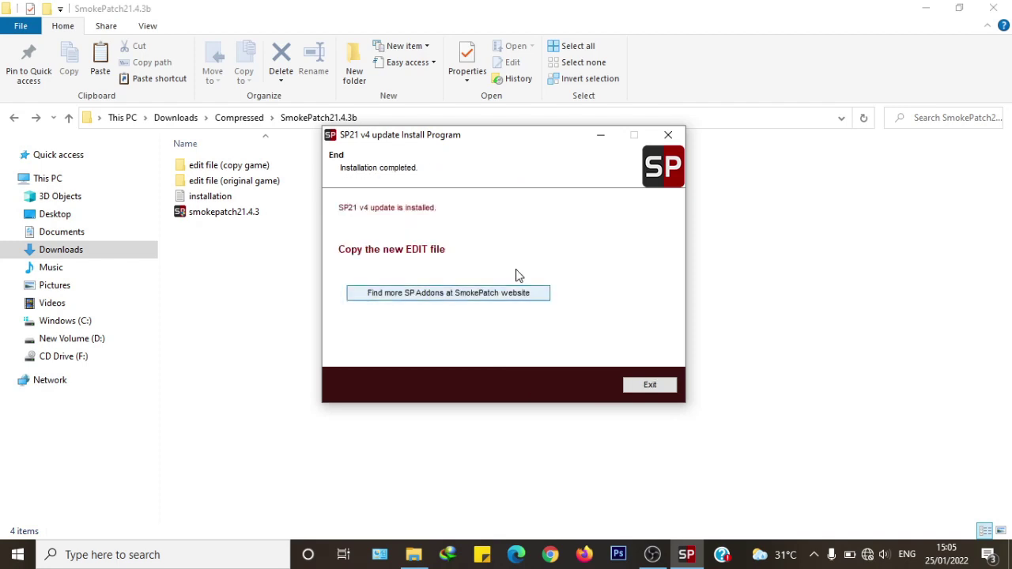
Step: Exit the finished installer and refresh the SmokePatch21.4.3b folder
{"action": "left_click", "coordinate": [650, 385]}
{"action": "right_click", "coordinate": [427, 339]}
{"action": "left_click", "coordinate": [462, 191]}
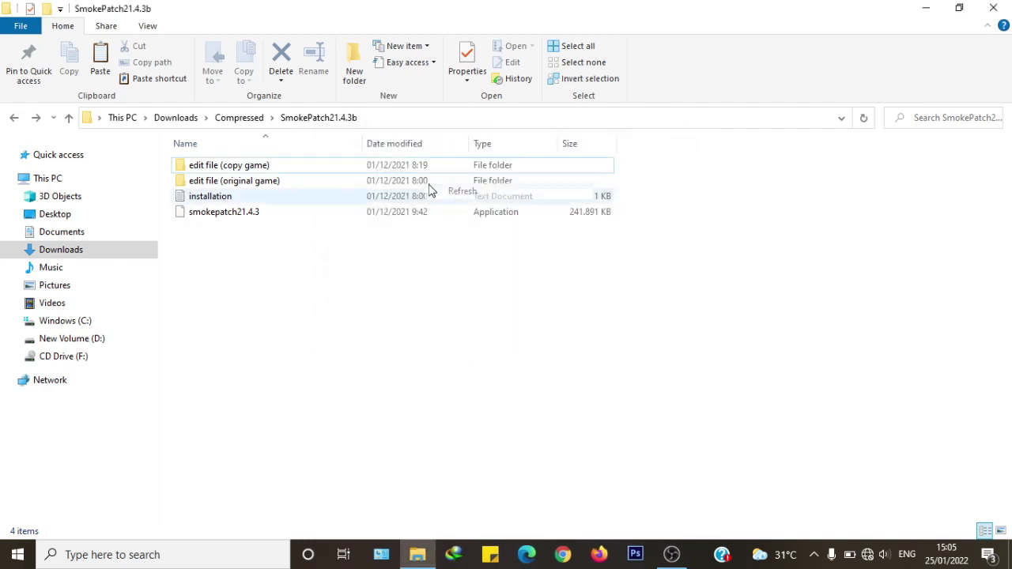
Step: Open the "edit file (copy game)" folder and copy the EDIT00000000 file
{"action": "left_click", "coordinate": [360, 164]}
{"action": "double_click", "coordinate": [359, 164]}
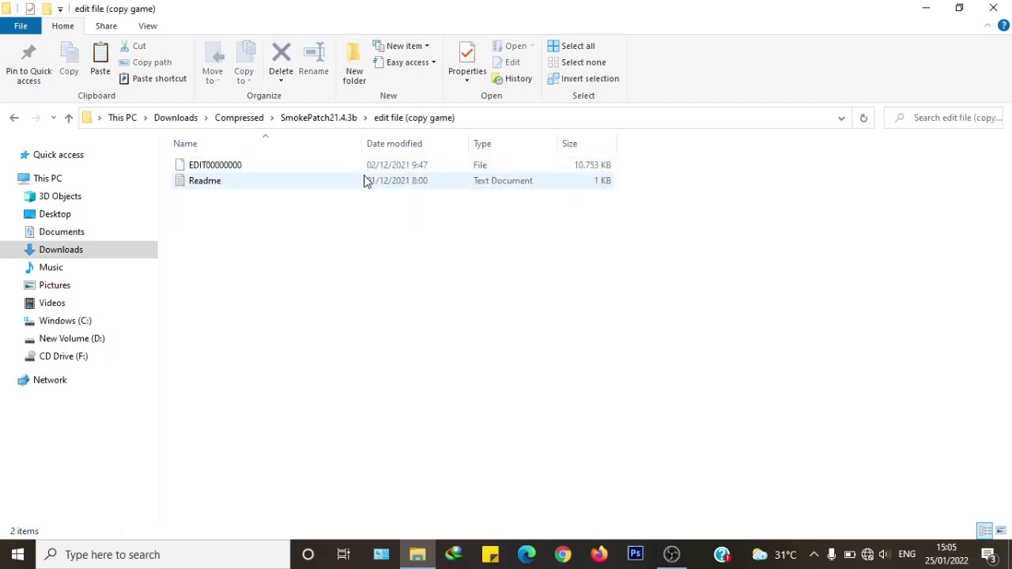
{"action": "left_click", "coordinate": [363, 168]}
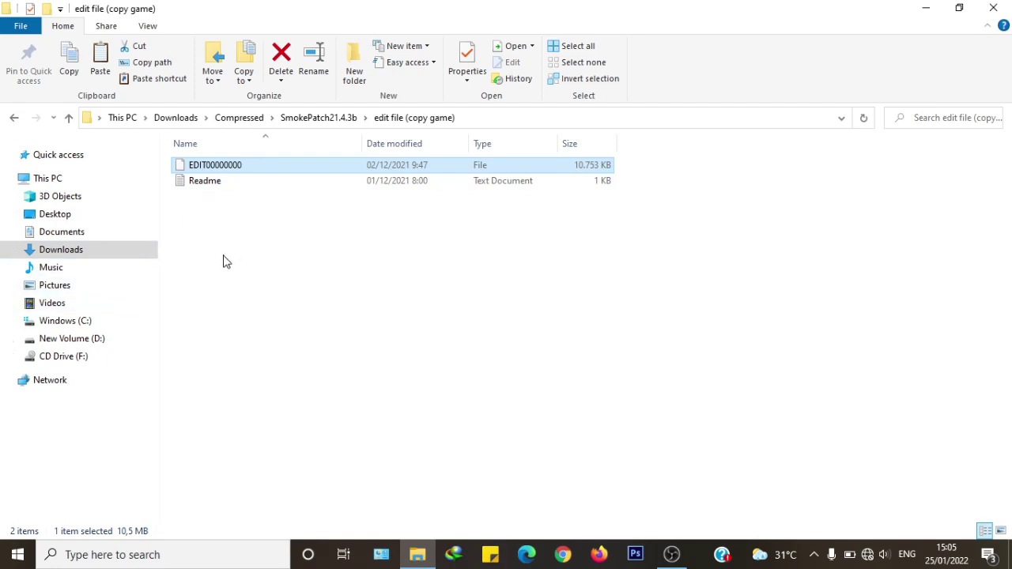
Step: Go to Documents > KONAMI > eFootball PES 2021 SEASON UPDATE and open the save folder inside the numbered account folder
{"action": "left_click", "coordinate": [101, 230]}
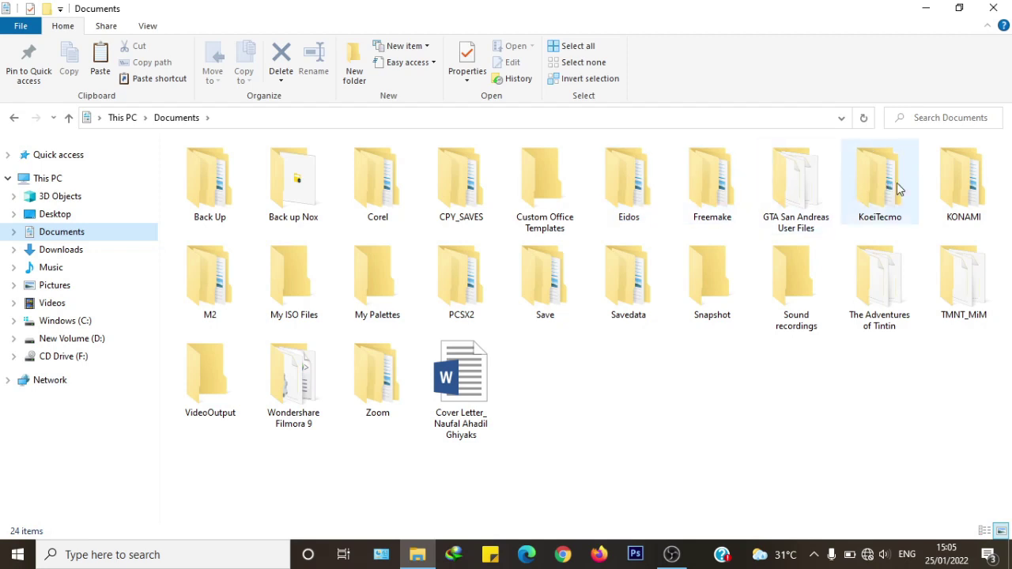
{"action": "double_click", "coordinate": [961, 182]}
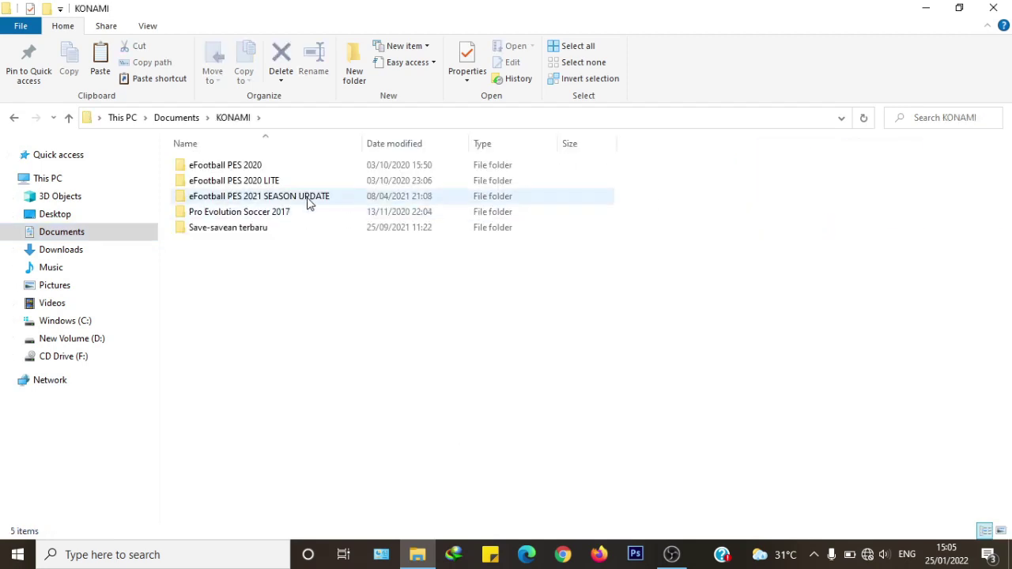
{"action": "double_click", "coordinate": [308, 198]}
{"action": "left_click", "coordinate": [230, 169]}
{"action": "double_click", "coordinate": [230, 173]}
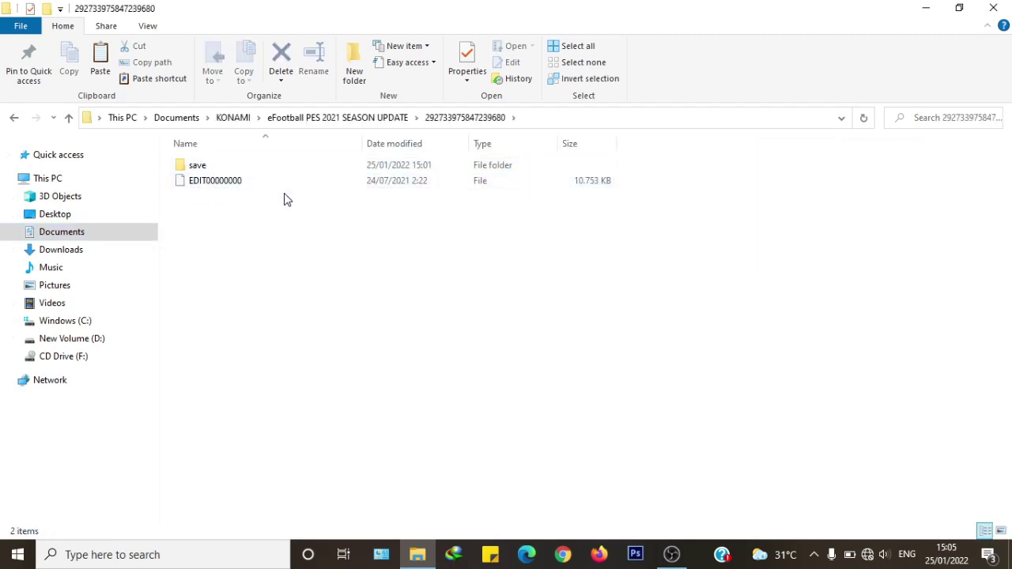
{"action": "double_click", "coordinate": [276, 172]}
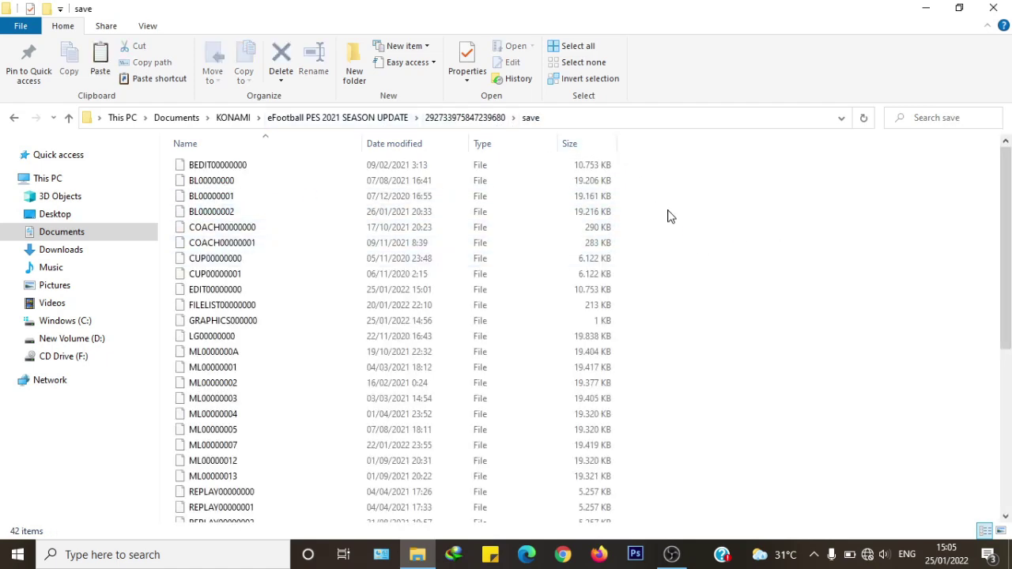
Step: Paste the EDIT00000000 file into the save folder, replacing the existing one, and refresh the folder
{"action": "key", "text": "ctrl+v"}
{"action": "left_click", "coordinate": [540, 190]}
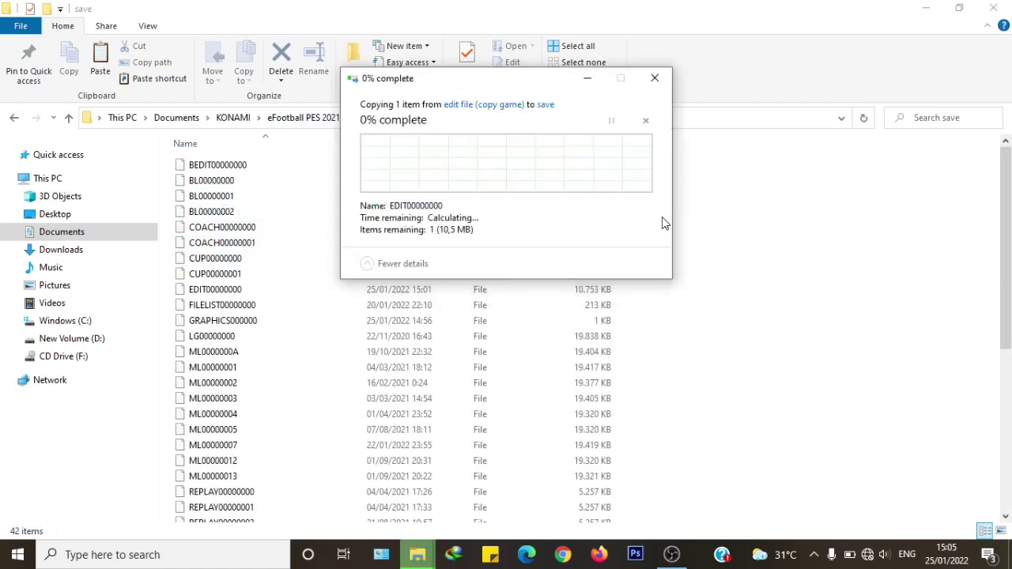
{"action": "right_click", "coordinate": [706, 228]}
{"action": "left_click", "coordinate": [746, 306]}
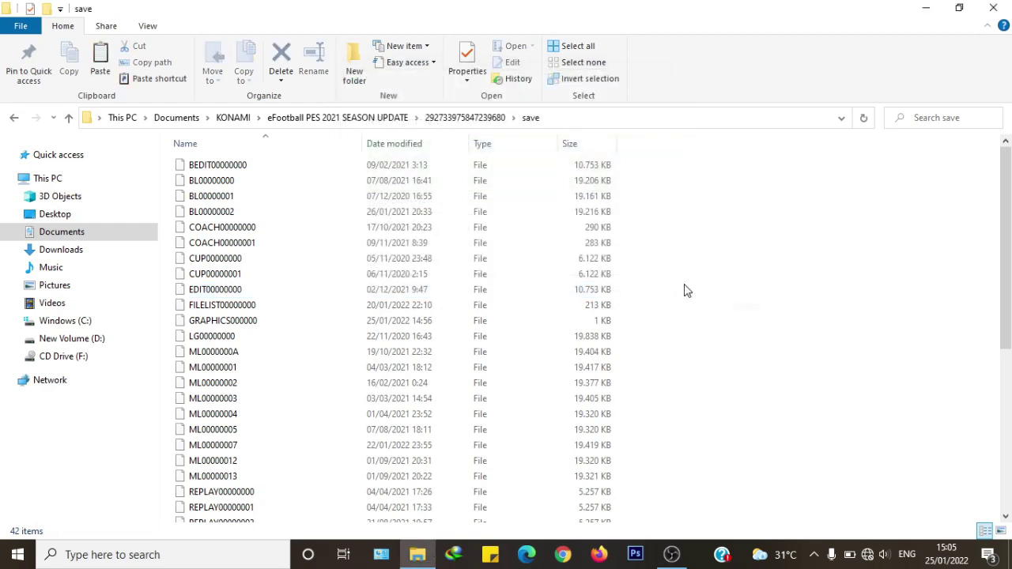
Step: Close the File Explorer window and refresh the desktop
{"action": "left_click", "coordinate": [993, 8]}
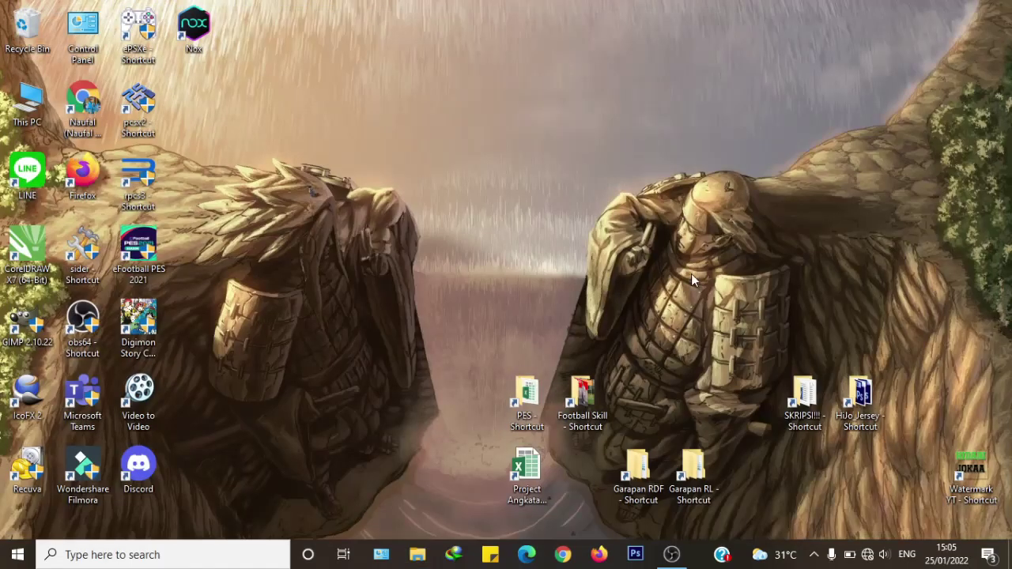
{"action": "right_click", "coordinate": [594, 204]}
{"action": "left_click", "coordinate": [633, 273]}
{"action": "right_click", "coordinate": [463, 167]}
{"action": "left_click", "coordinate": [513, 234]}
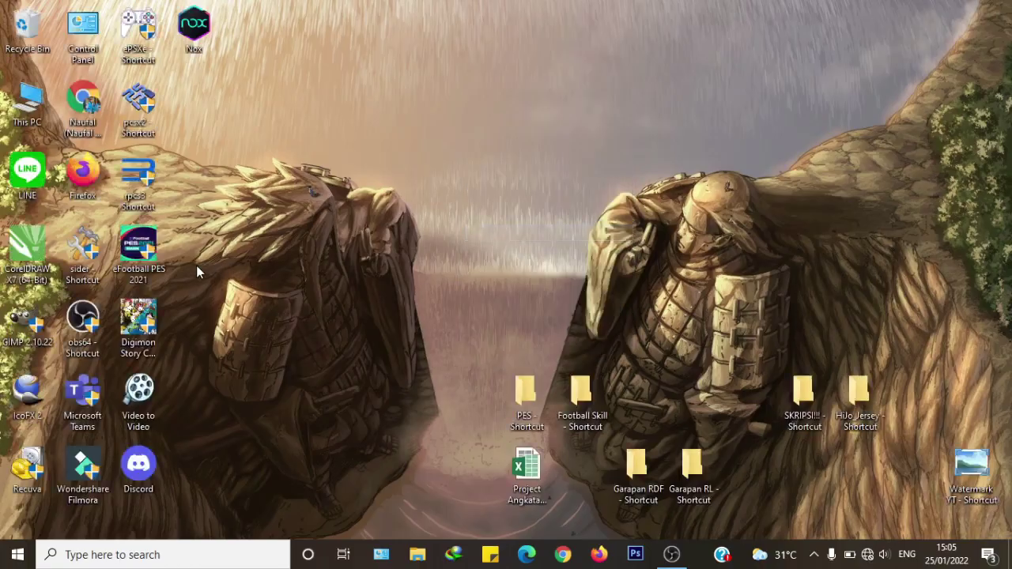